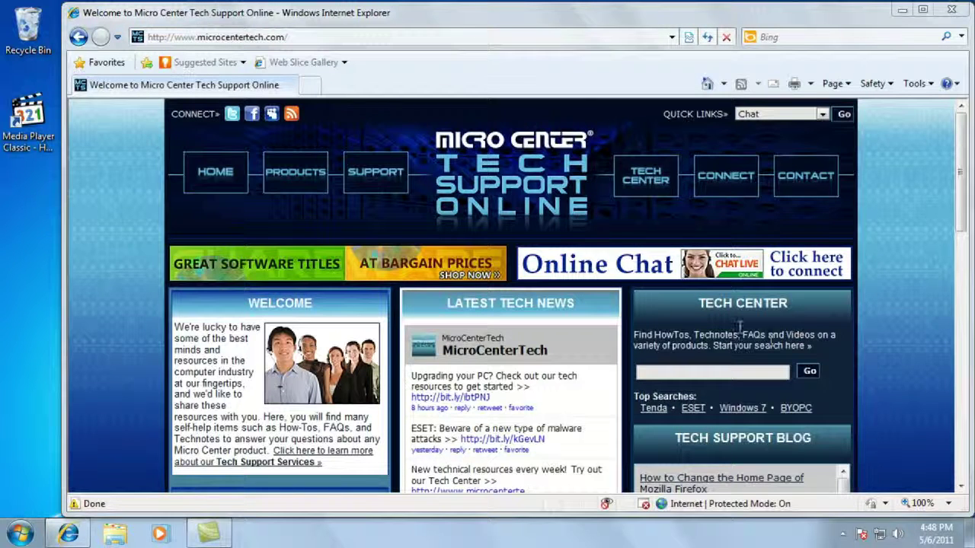
{"action": "left_click", "coordinate": [316, 36]}
{"action": "type", "text": "www.google"}
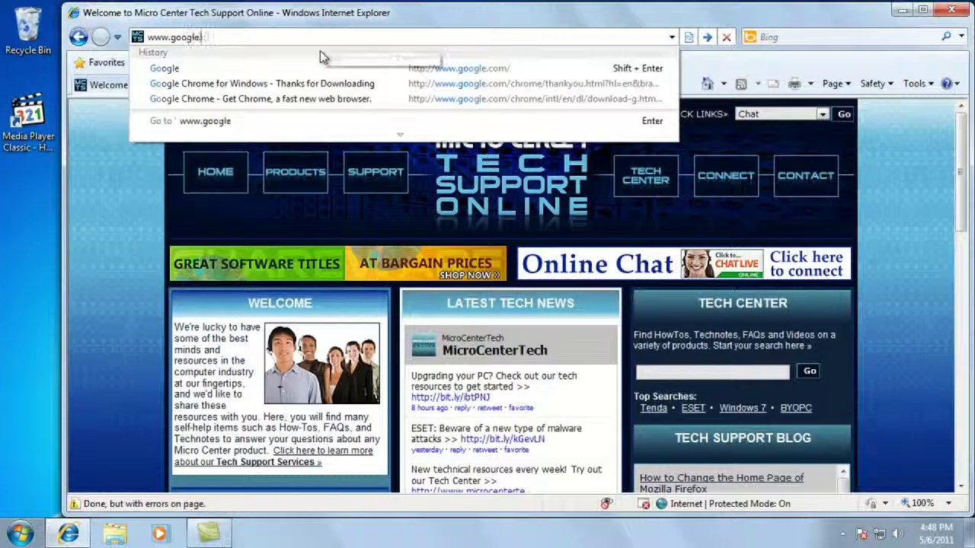
{"action": "key", "text": "ctrl+Return"}
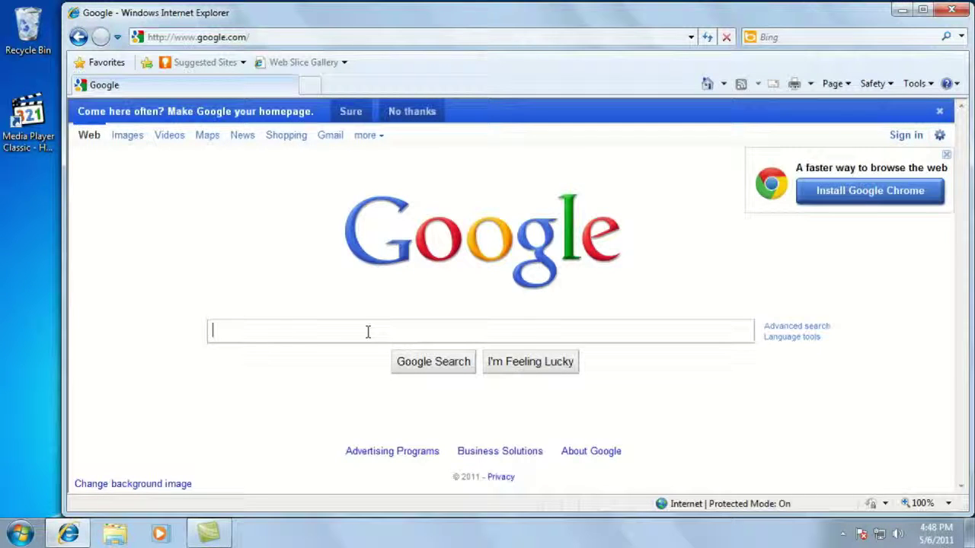
{"action": "type", "text": "amd"}
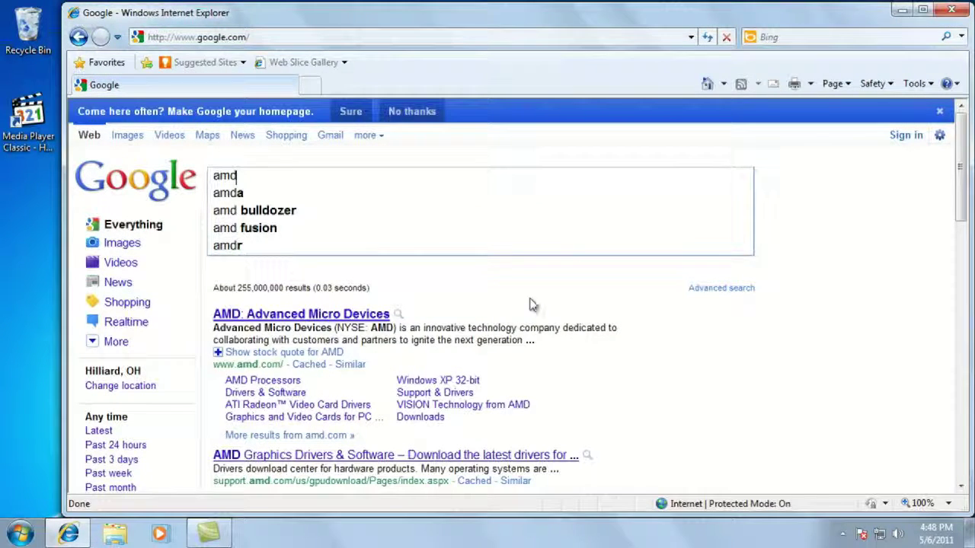
{"action": "key", "text": "Return"}
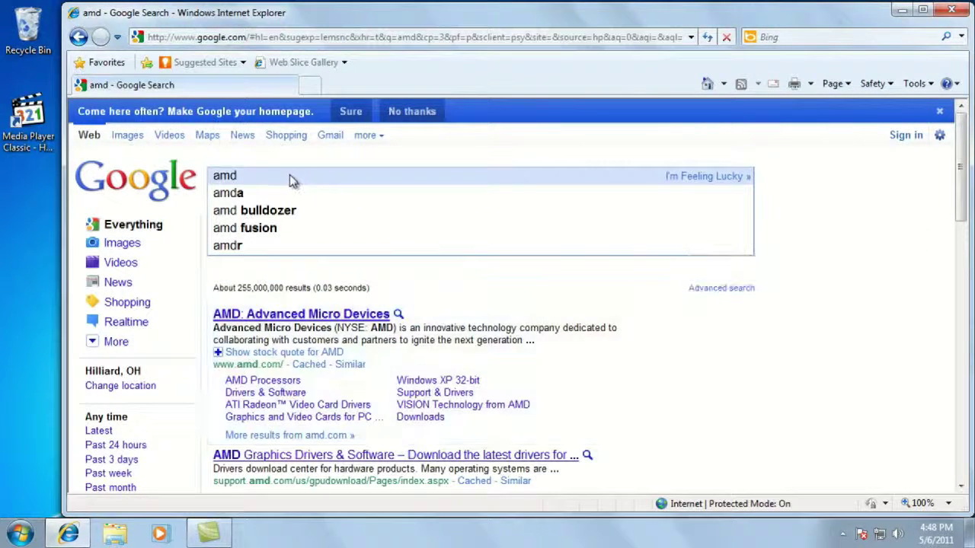
Search Google for "ati" instead and highlight the support.amd.com part of the first result's address.
{"action": "left_click_drag", "start_coordinate": [290, 180], "coordinate": [207, 179]}
{"action": "key", "text": "BackSpace"}
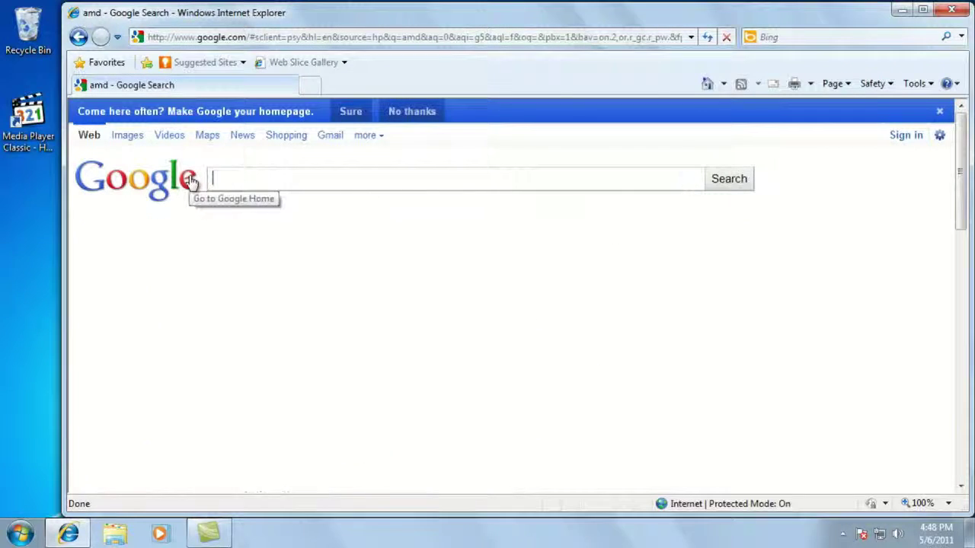
{"action": "type", "text": "ati"}
{"action": "key", "text": "Return"}
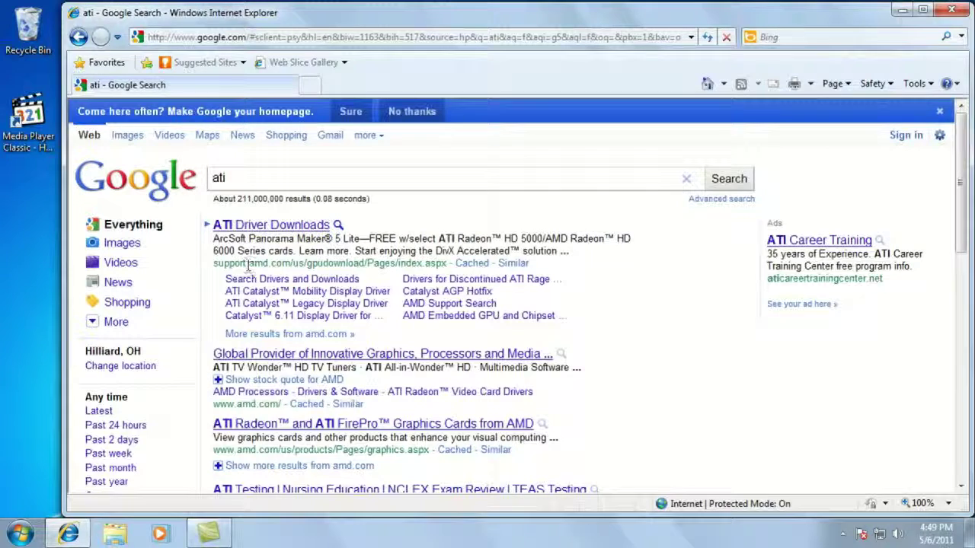
{"action": "left_click_drag", "start_coordinate": [214, 263], "coordinate": [292, 262]}
{"action": "left_click", "coordinate": [297, 245]}
Search Google for "amd" again and go through the AMD website to its Support & Drivers page.
{"action": "left_click_drag", "start_coordinate": [272, 174], "coordinate": [215, 177]}
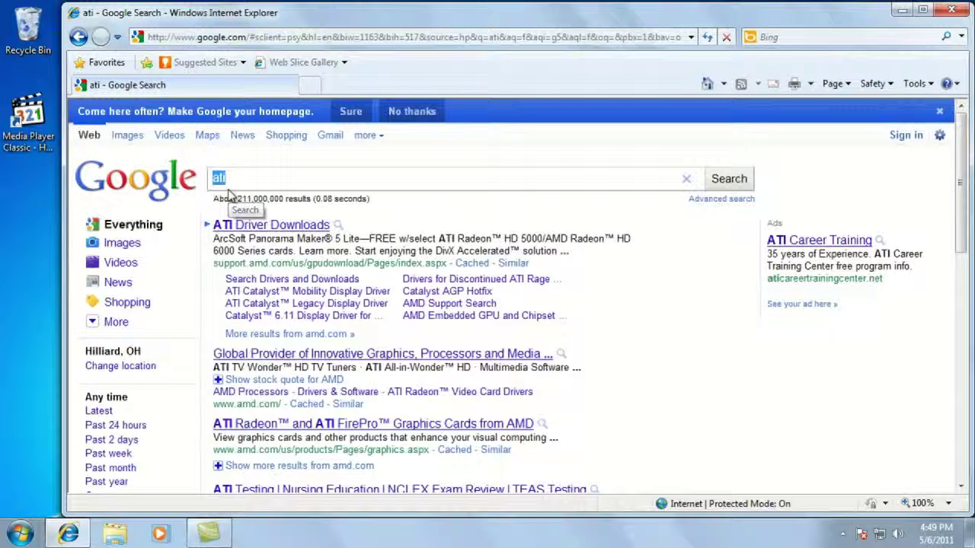
{"action": "type", "text": "amd"}
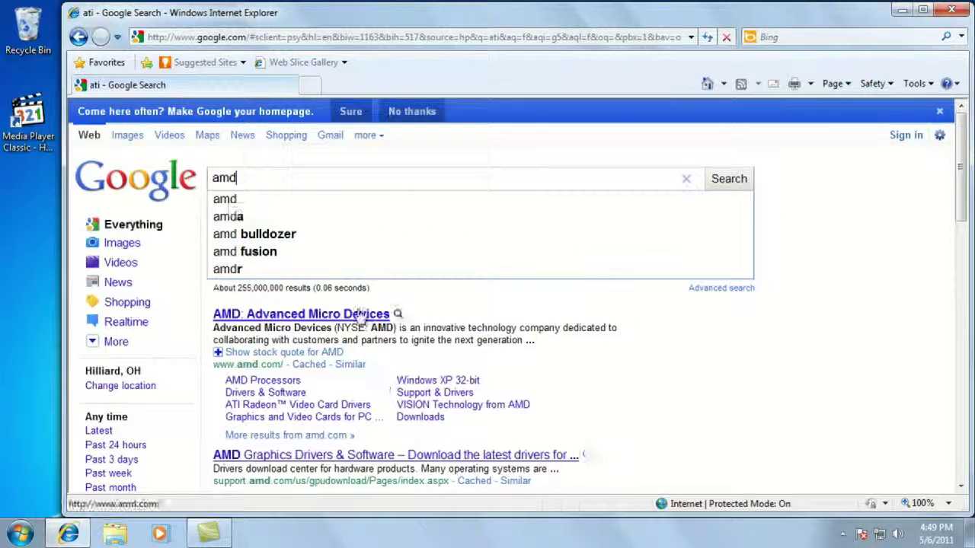
{"action": "mouse_move", "coordinate": [320, 328]}
{"action": "left_click", "coordinate": [259, 320]}
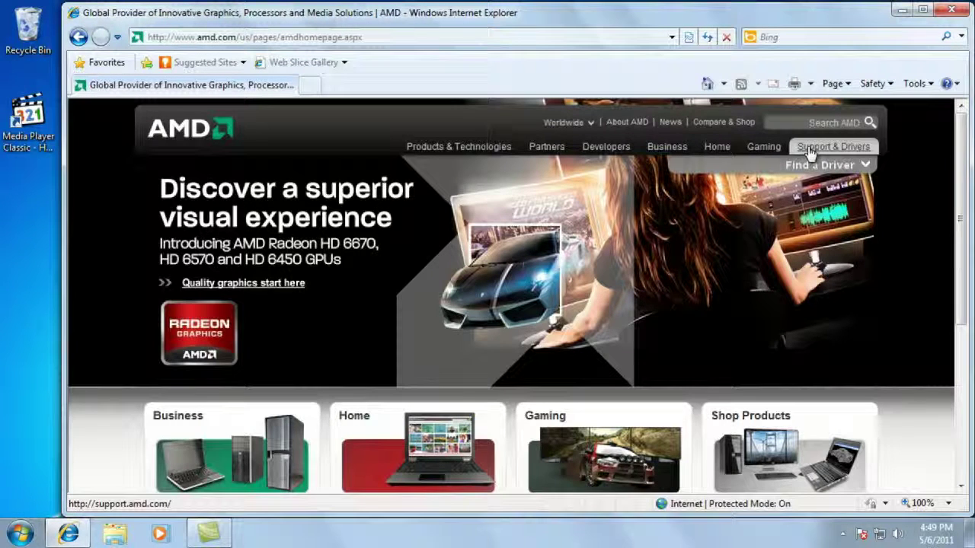
{"action": "left_click", "coordinate": [840, 174]}
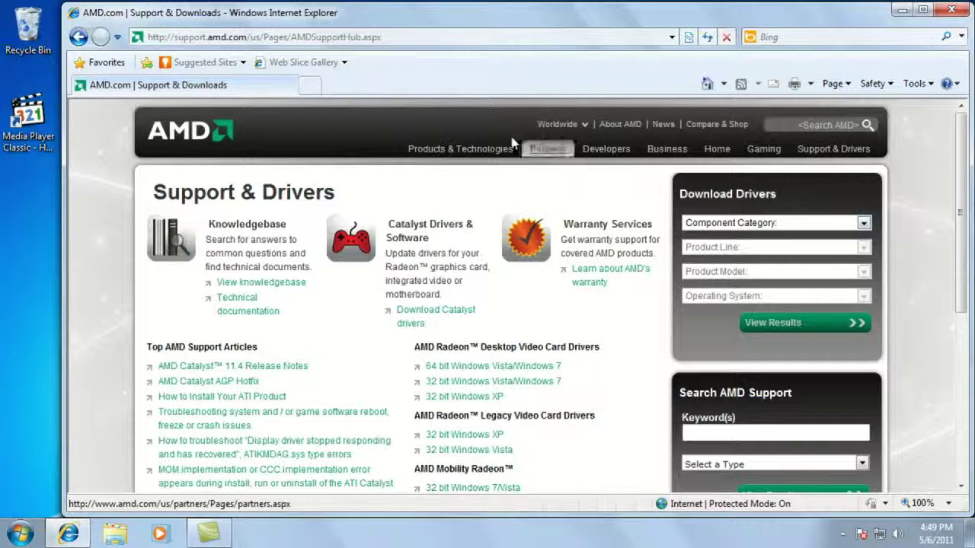
Search Bing for "amd radeon 4800" in a new browser tab.
{"action": "left_click", "coordinate": [313, 86]}
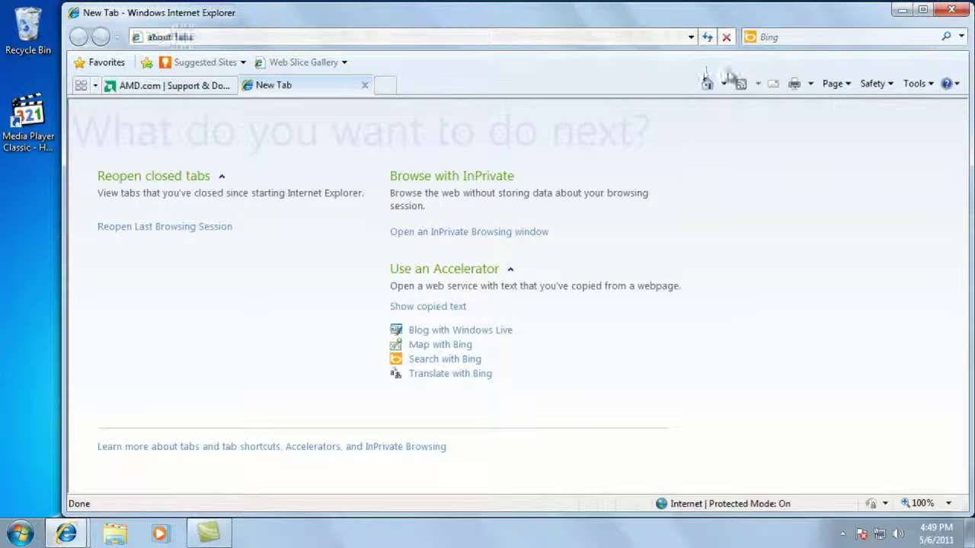
{"action": "left_click", "coordinate": [758, 38]}
{"action": "type", "text": "a"}
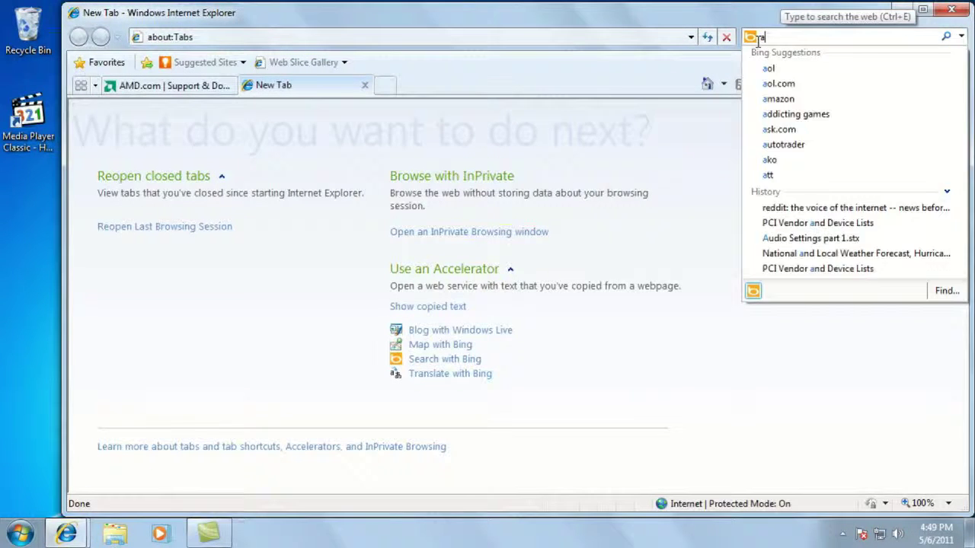
{"action": "type", "text": "md radeon 4800"}
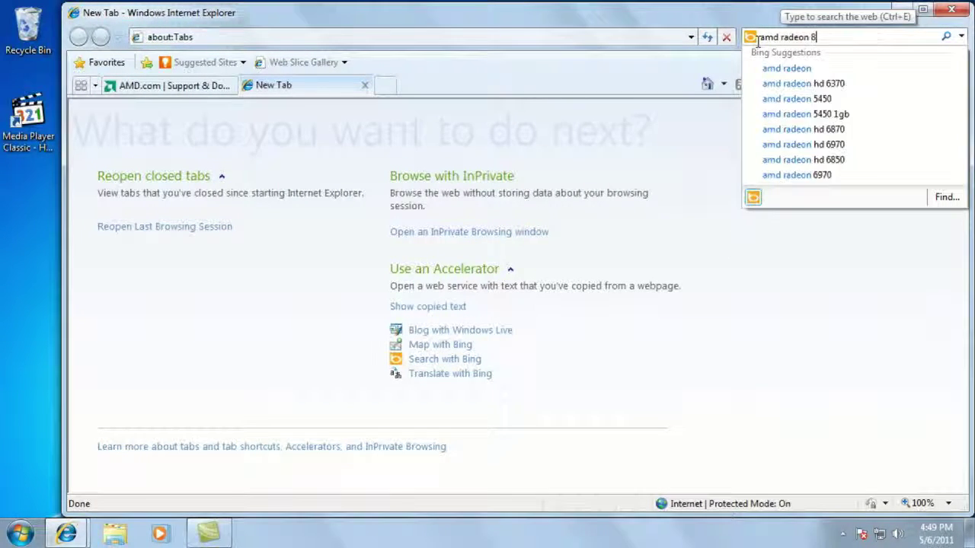
{"action": "key", "text": "Return"}
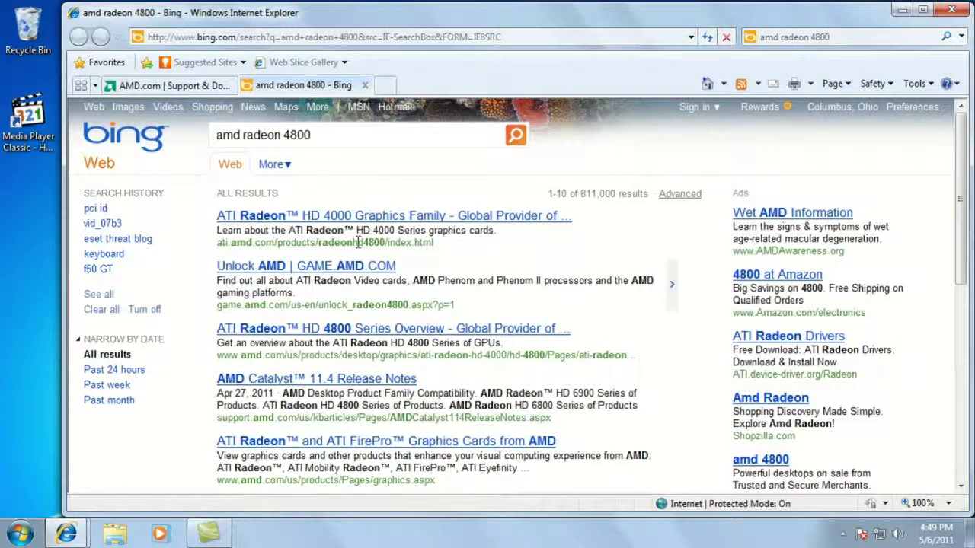
Return to the AMD support page, set the driver component category to Desktop Graphics and show the product line choices.
{"action": "left_click", "coordinate": [183, 87]}
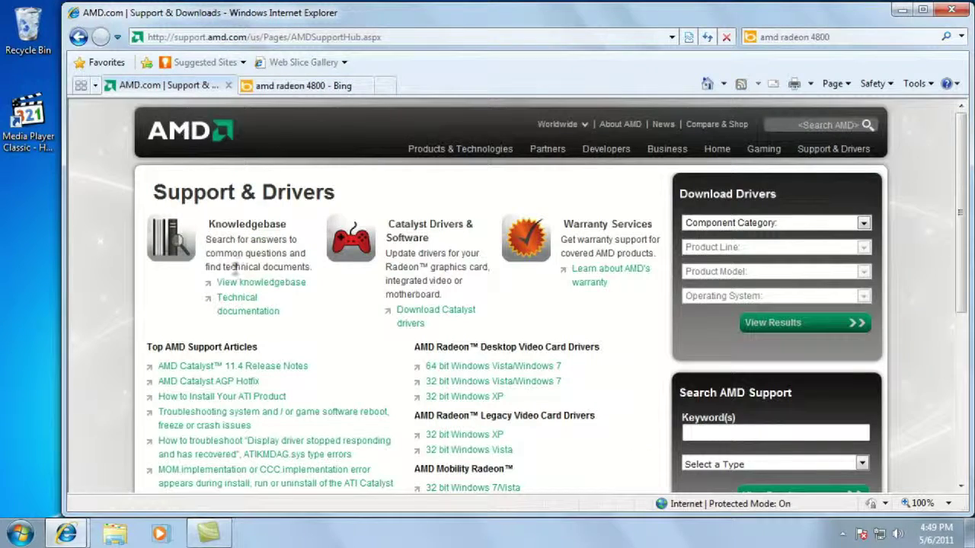
{"action": "left_click", "coordinate": [689, 222]}
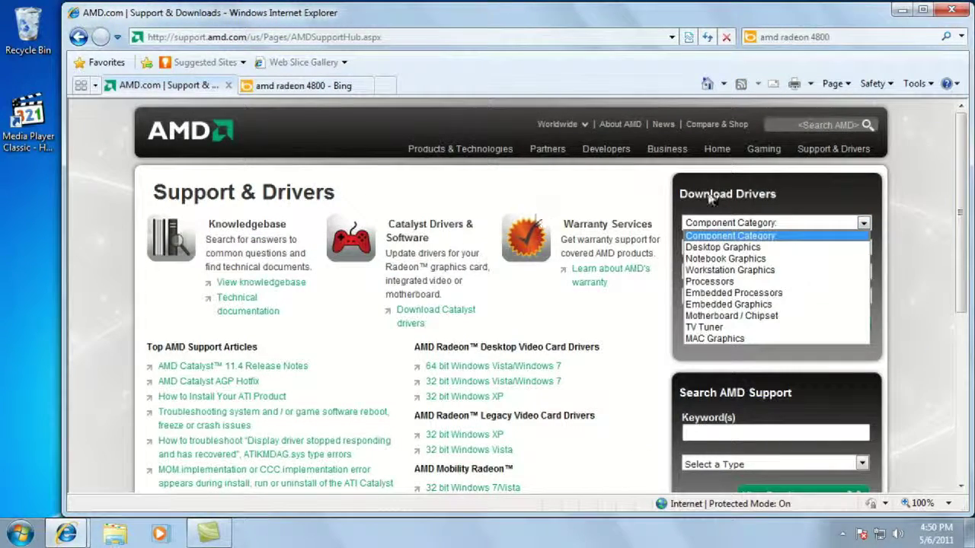
{"action": "left_click", "coordinate": [712, 248]}
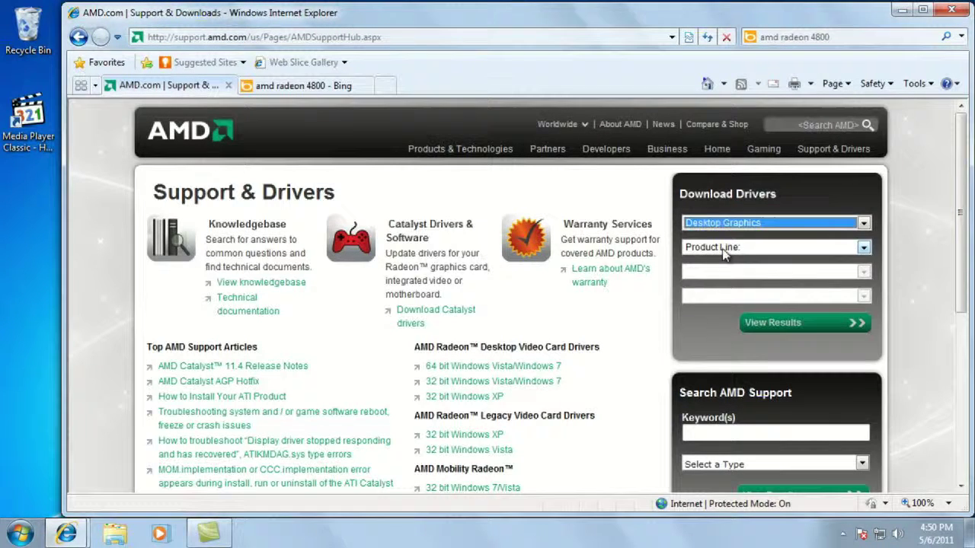
{"action": "left_click", "coordinate": [731, 248]}
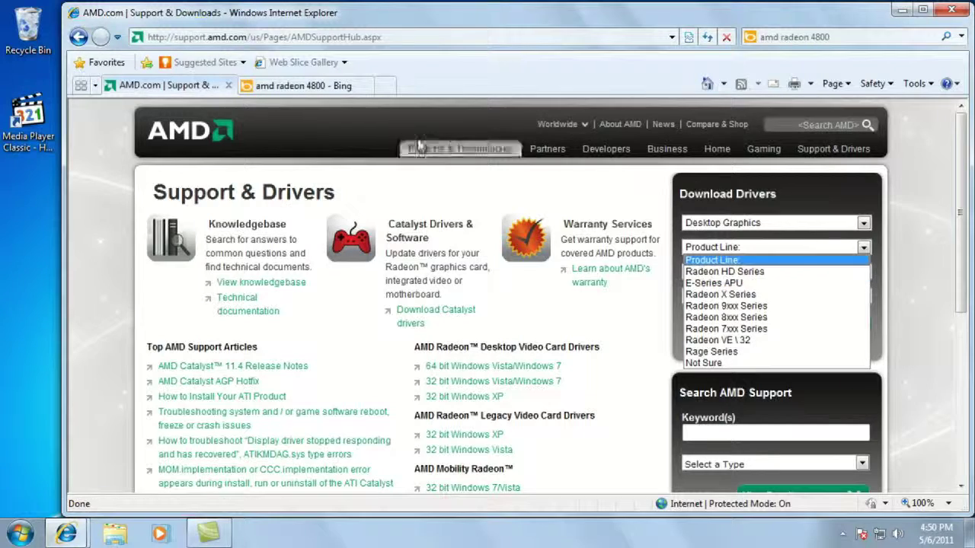
Check the Bing results for the product line name of the Radeon 4800 card.
{"action": "left_click", "coordinate": [345, 86]}
{"action": "left_click", "coordinate": [221, 219]}
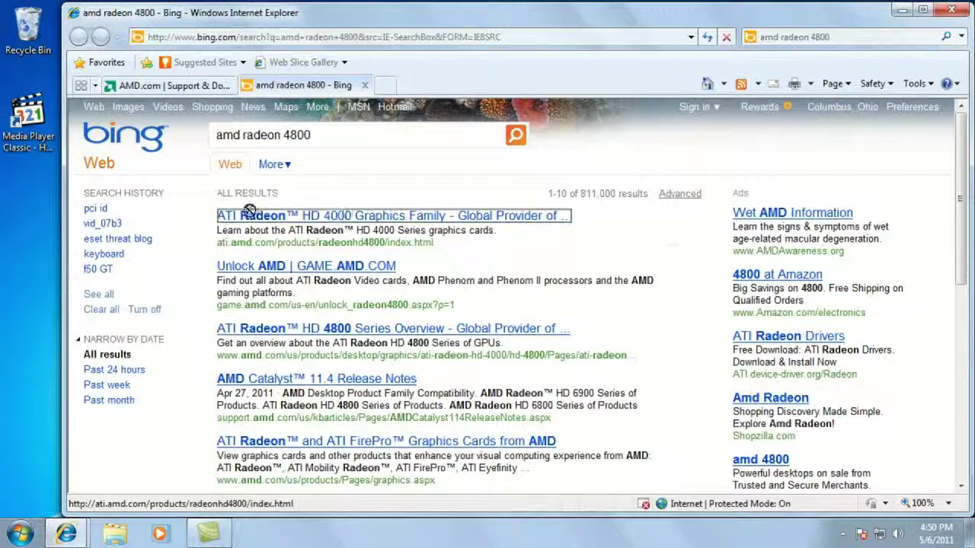
{"action": "scroll", "coordinate": [469, 256], "scroll_direction": "down", "scroll_amount": 1}
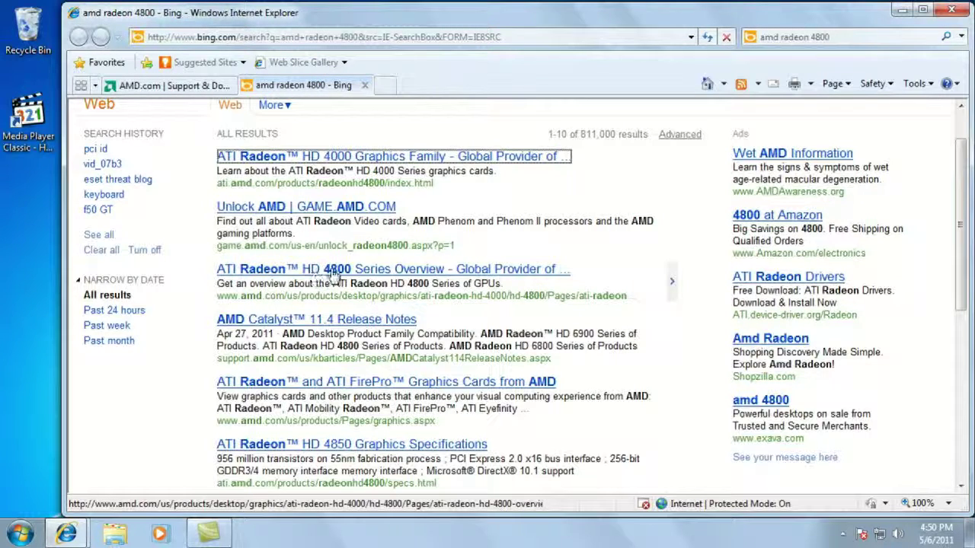
Back on the AMD page, set the product line to Radeon HD Series and the model to Radeon HD 4xxx Series PCIe.
{"action": "left_click", "coordinate": [214, 87]}
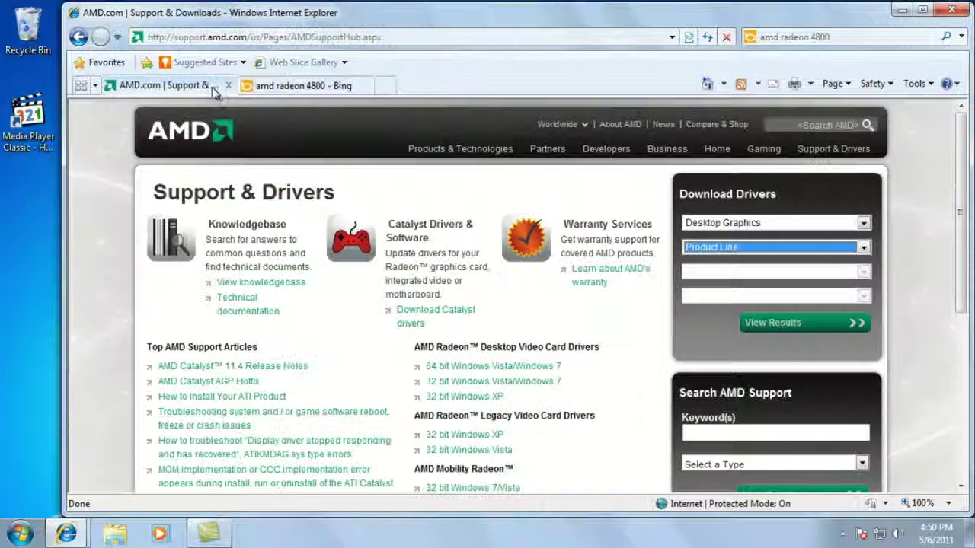
{"action": "left_click", "coordinate": [713, 249]}
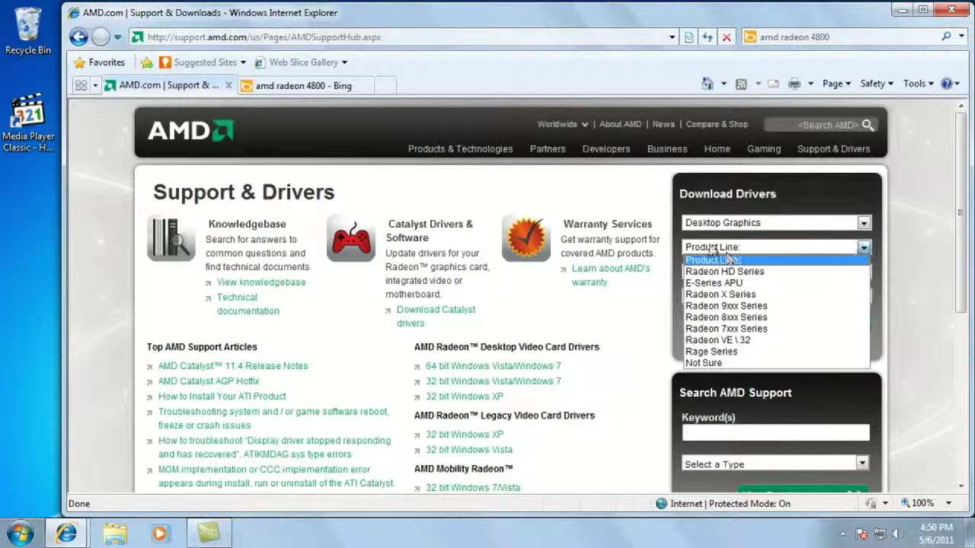
{"action": "left_click", "coordinate": [765, 274]}
{"action": "left_click", "coordinate": [744, 273]}
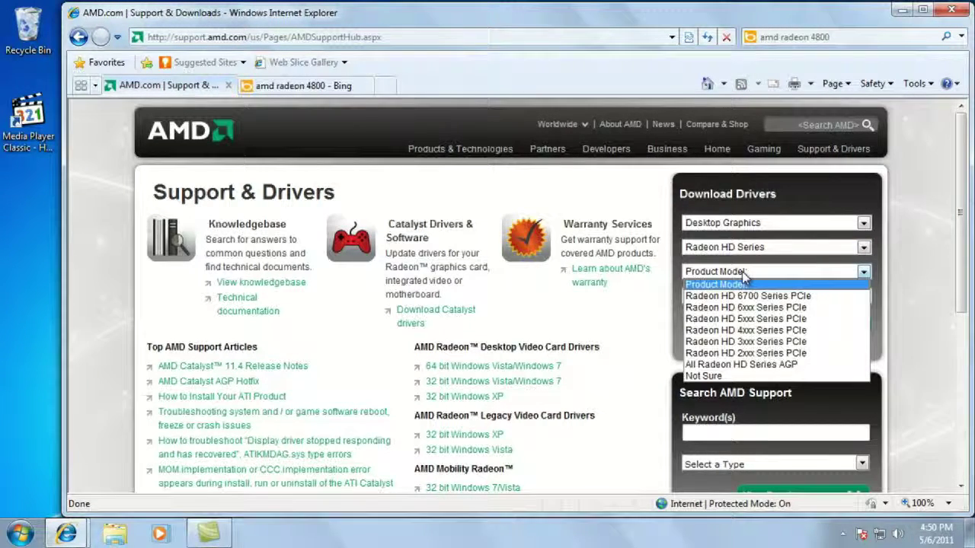
{"action": "left_click", "coordinate": [782, 332]}
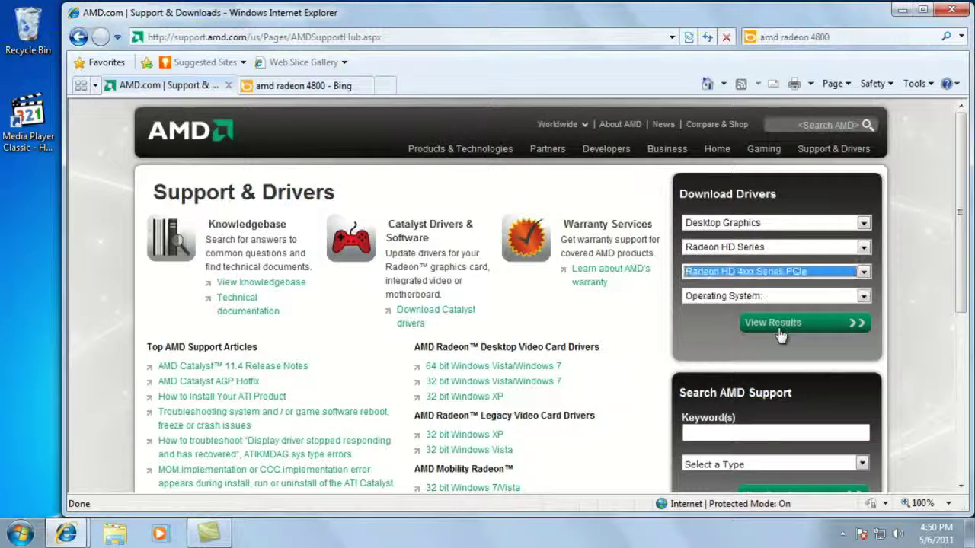
{"action": "left_click", "coordinate": [774, 297]}
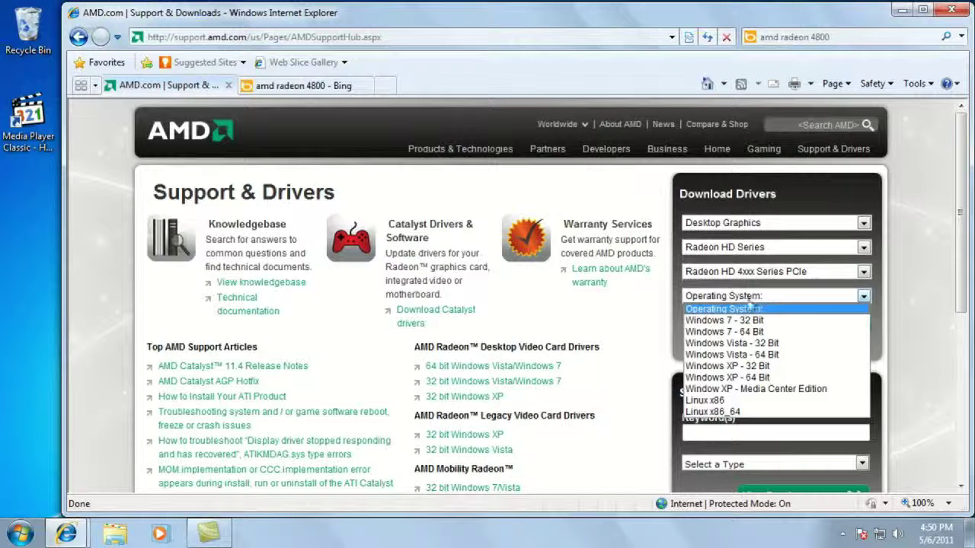
{"action": "left_click", "coordinate": [697, 299]}
{"action": "left_click", "coordinate": [735, 297]}
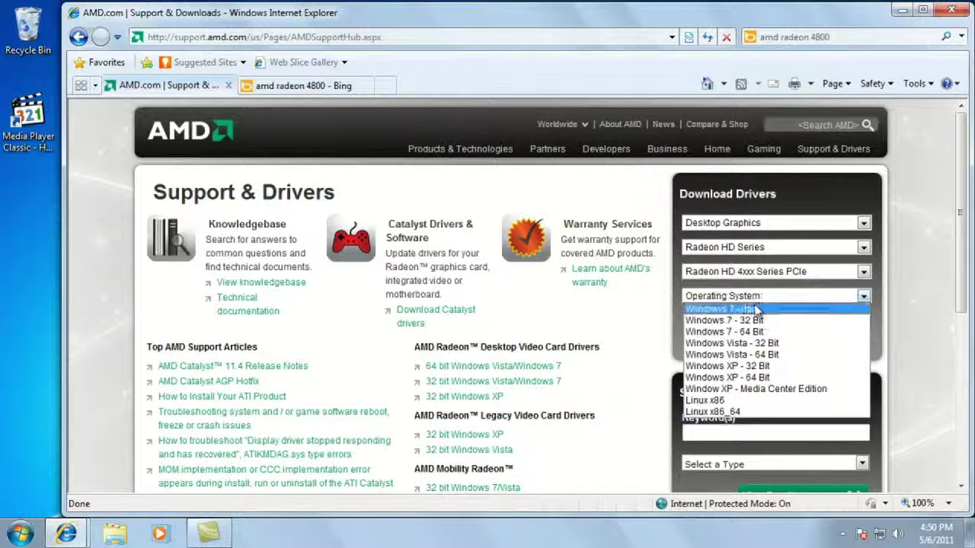
{"action": "left_click", "coordinate": [656, 291]}
Check the Windows system type in the computer's properties and close the System window.
{"action": "left_click", "coordinate": [20, 536]}
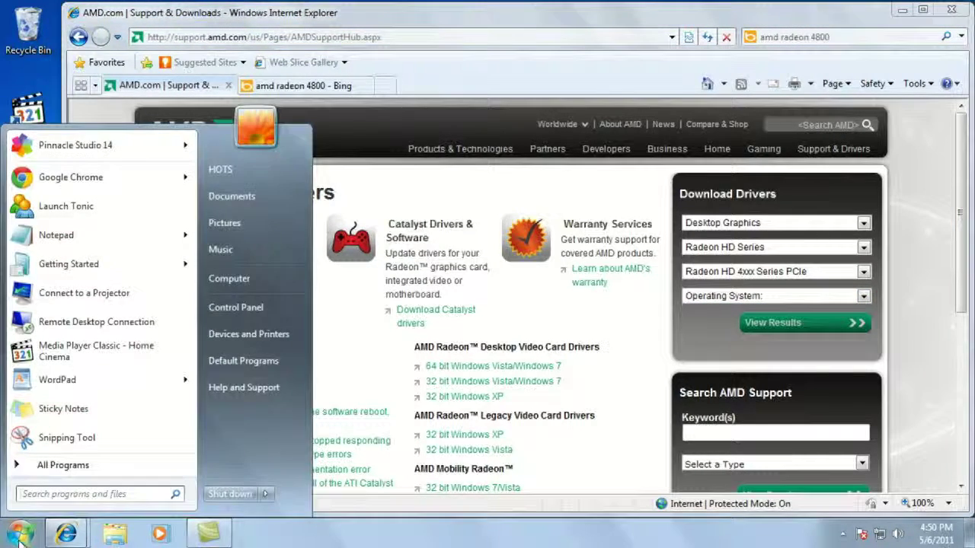
{"action": "right_click", "coordinate": [212, 283]}
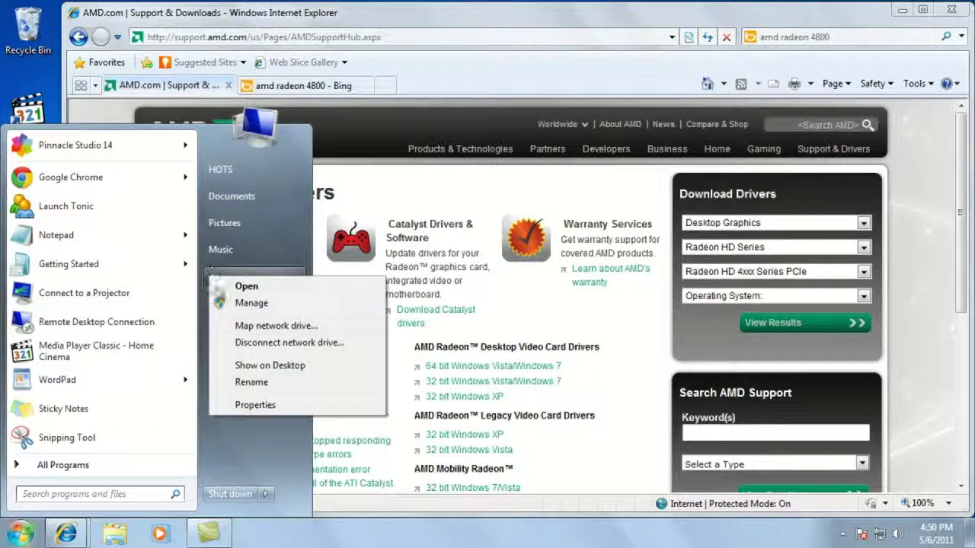
{"action": "left_click", "coordinate": [255, 405]}
{"action": "scroll", "coordinate": [469, 228], "scroll_direction": "down", "scroll_amount": 4}
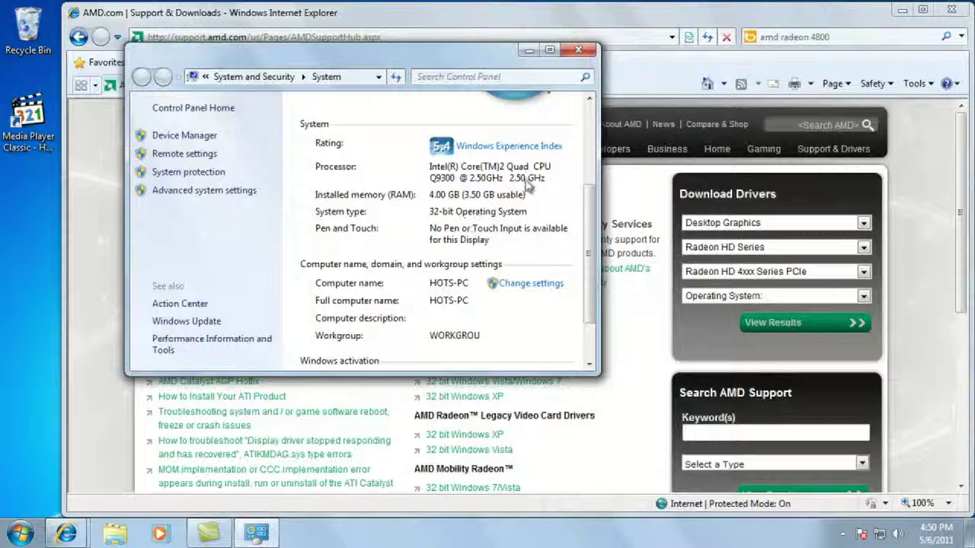
{"action": "left_click", "coordinate": [578, 50]}
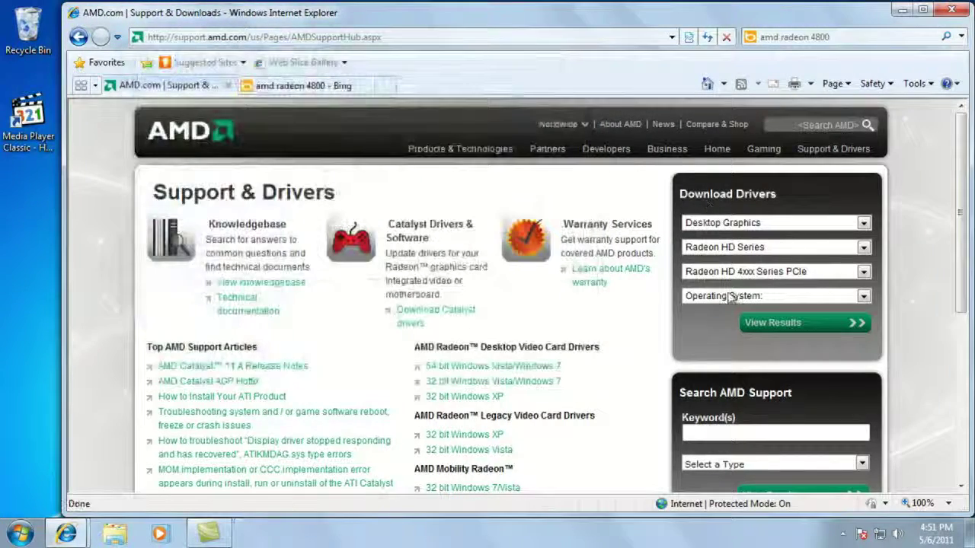
Set the driver's operating system to Windows 7 - 32 Bit and view the matching drivers.
{"action": "left_click", "coordinate": [730, 297]}
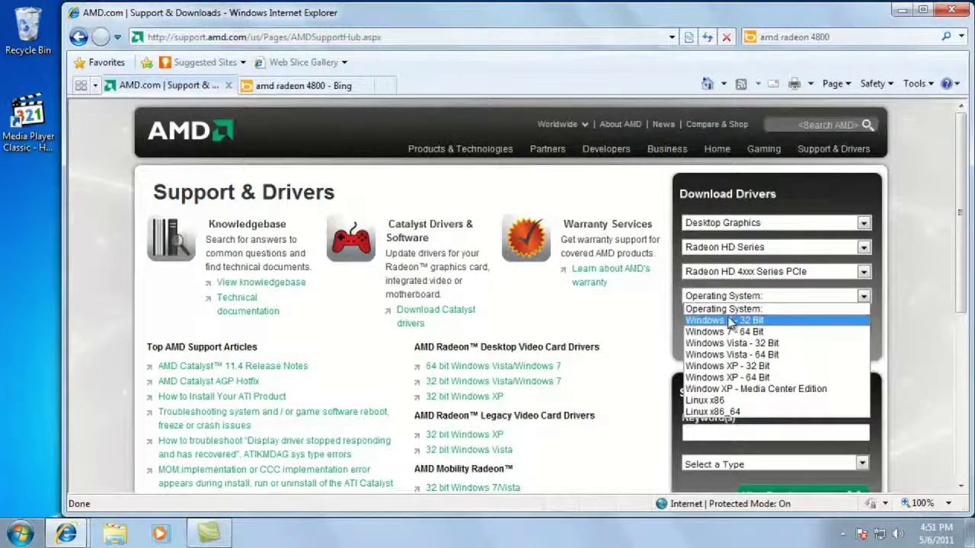
{"action": "left_click", "coordinate": [730, 322]}
{"action": "left_click", "coordinate": [777, 323]}
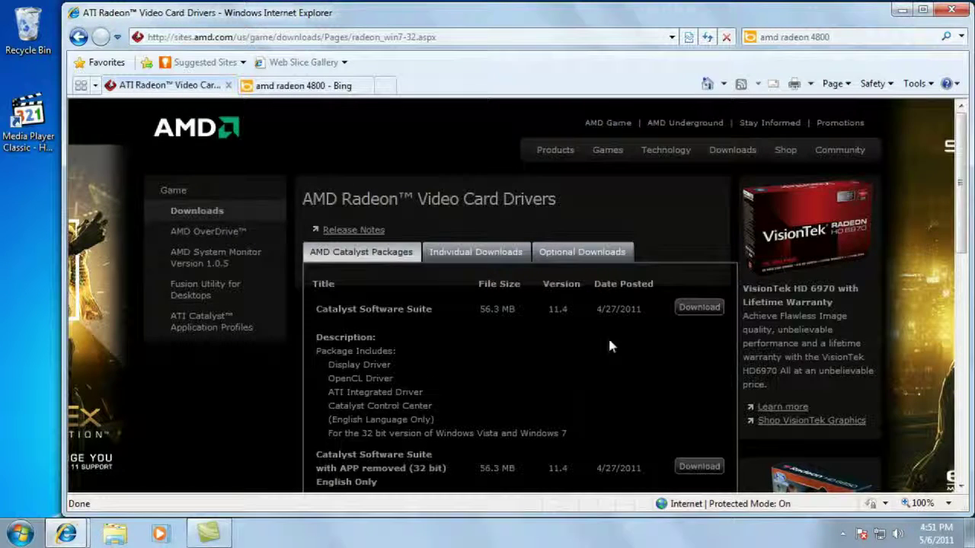
Download the Catalyst Software Suite version 11.4 and choose to run the installer file.
{"action": "left_click", "coordinate": [697, 309]}
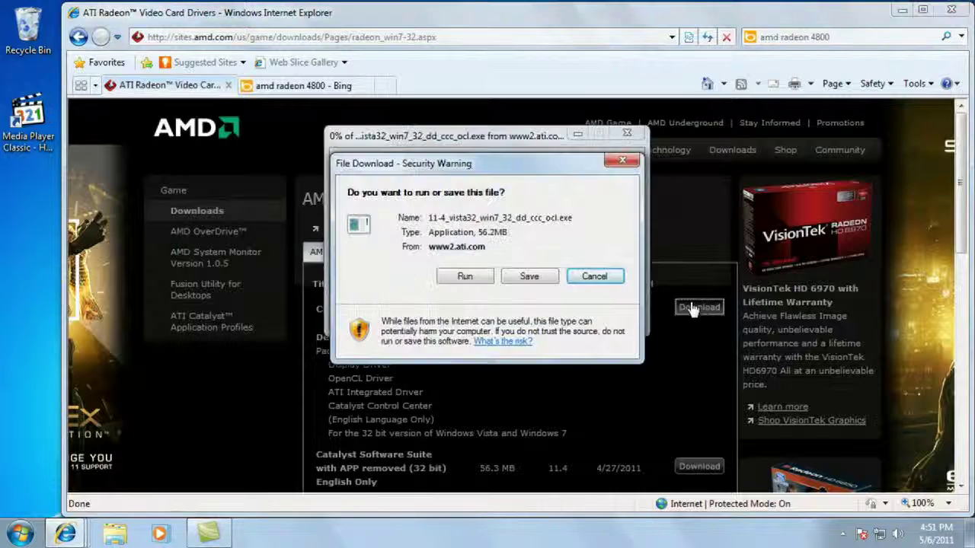
{"action": "left_click", "coordinate": [473, 281]}
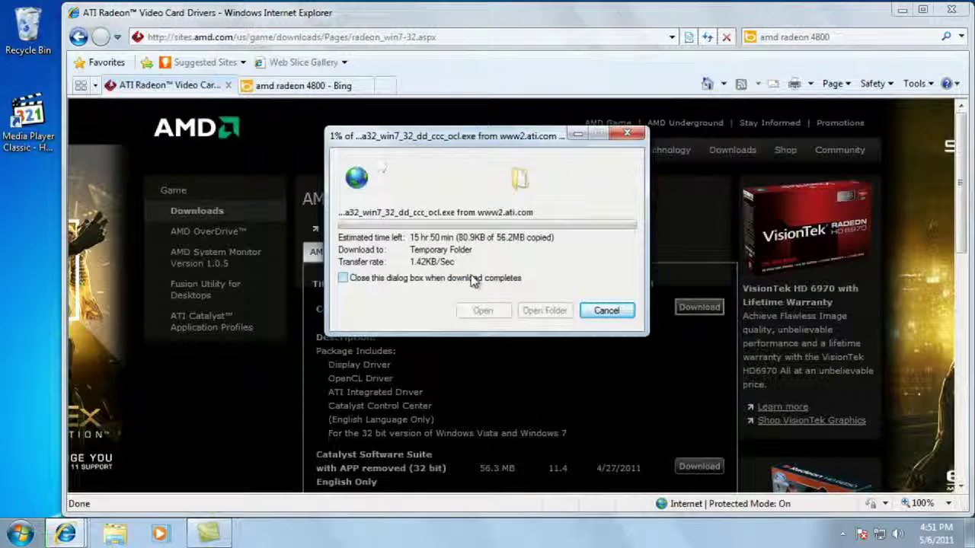